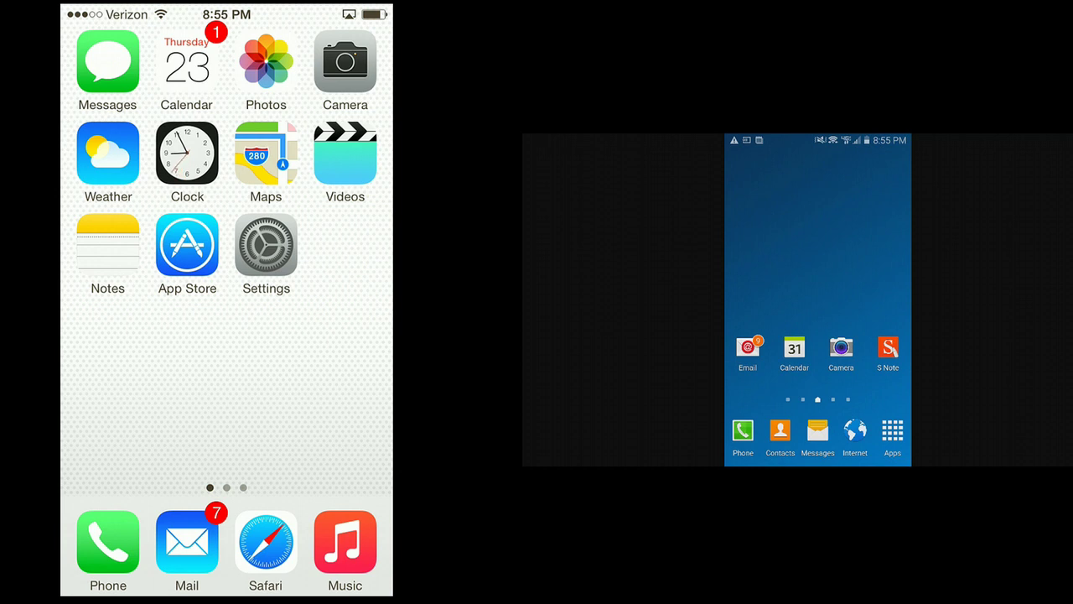
# Step: Open the 'Using Zoom Link not Dian-In' invitation email in Mail on both the iPhone and Android phone
pyautogui.click(186, 540)
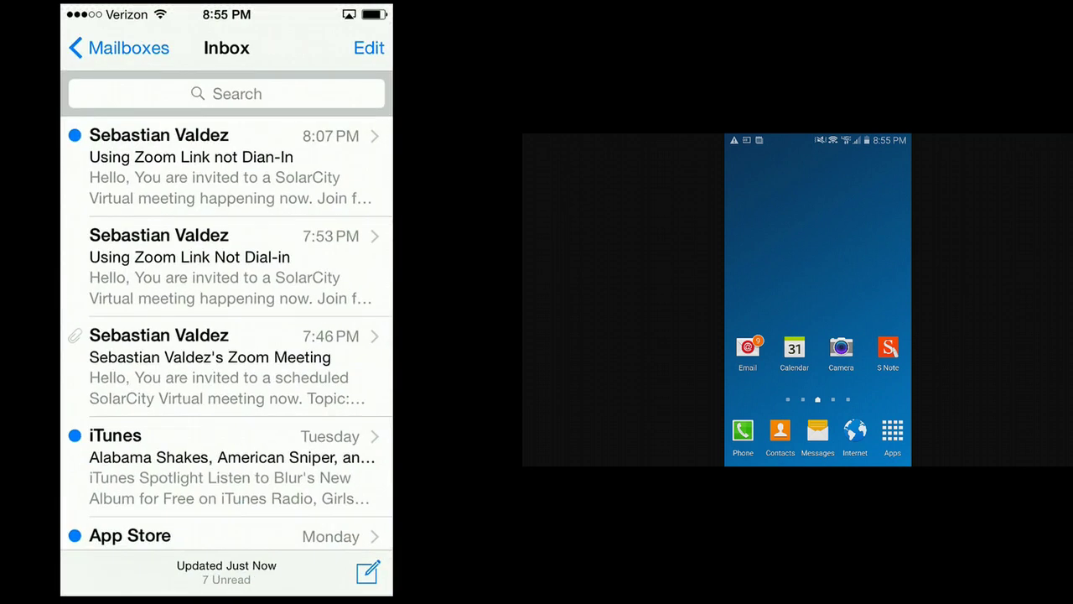
pyautogui.click(747, 347)
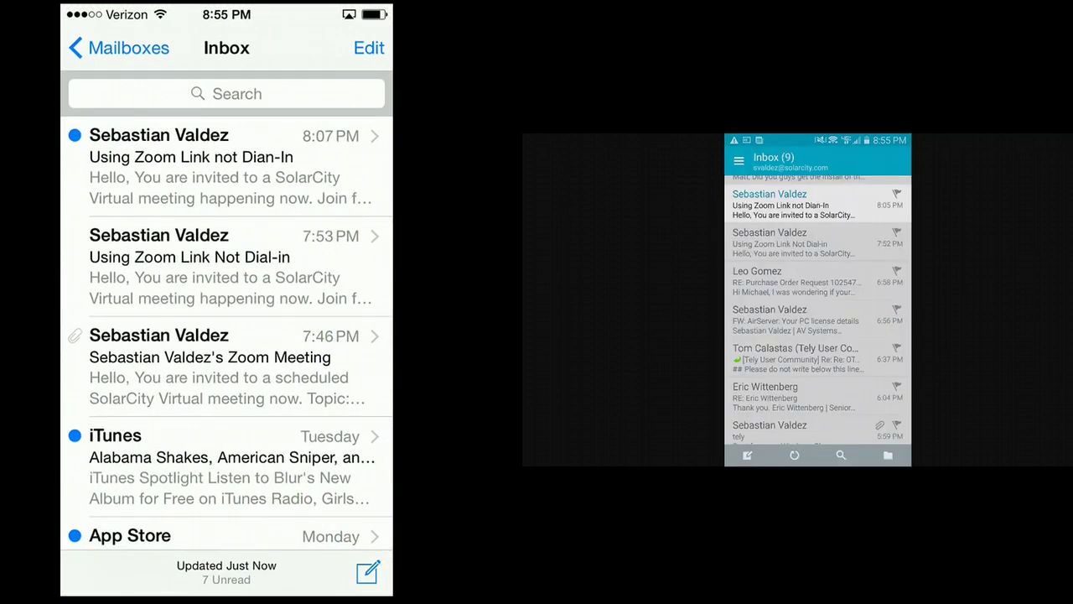
pyautogui.click(227, 167)
pyautogui.click(805, 203)
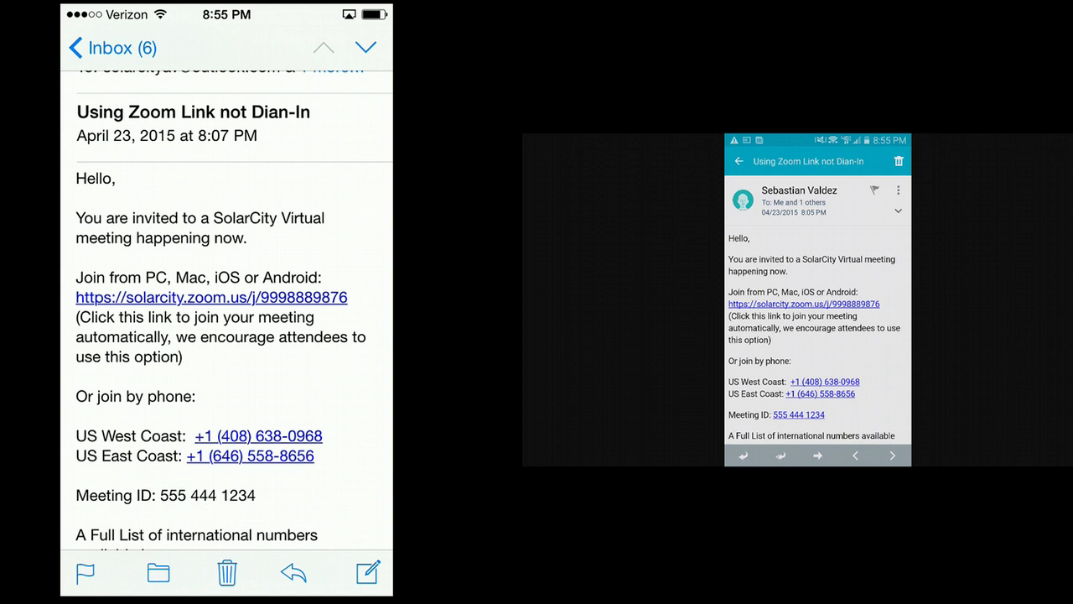
# Step: Follow the solarcity.zoom.us meeting link from the invitation on both phones
pyautogui.click(211, 297)
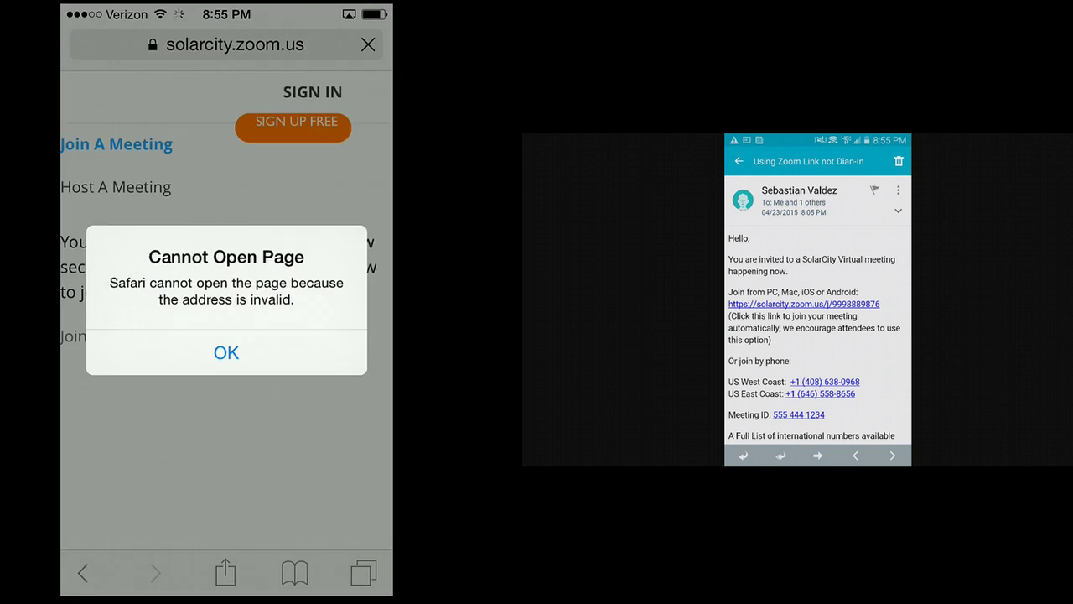
pyautogui.click(803, 303)
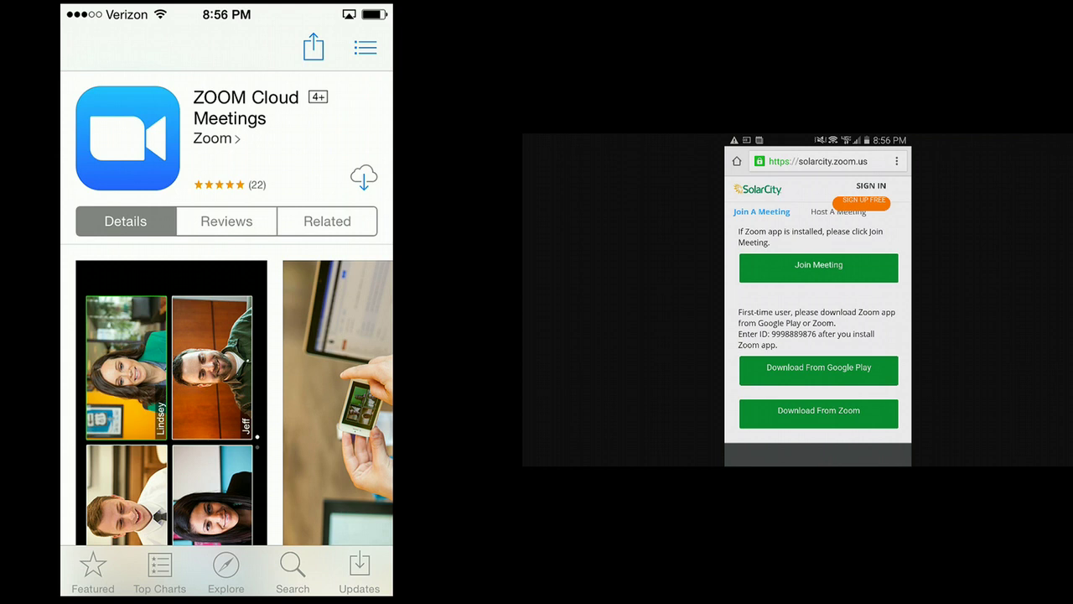
# Step: Download ZOOM Cloud Meetings from the App Store and install it from Google Play, accepting permissions
pyautogui.click(364, 177)
pyautogui.click(818, 370)
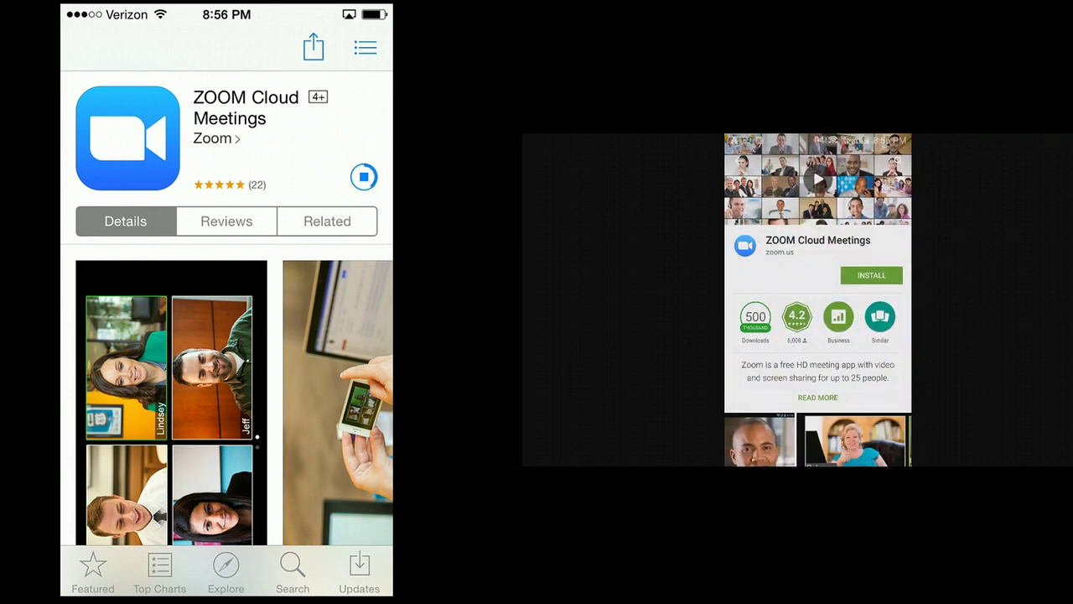
pyautogui.click(871, 275)
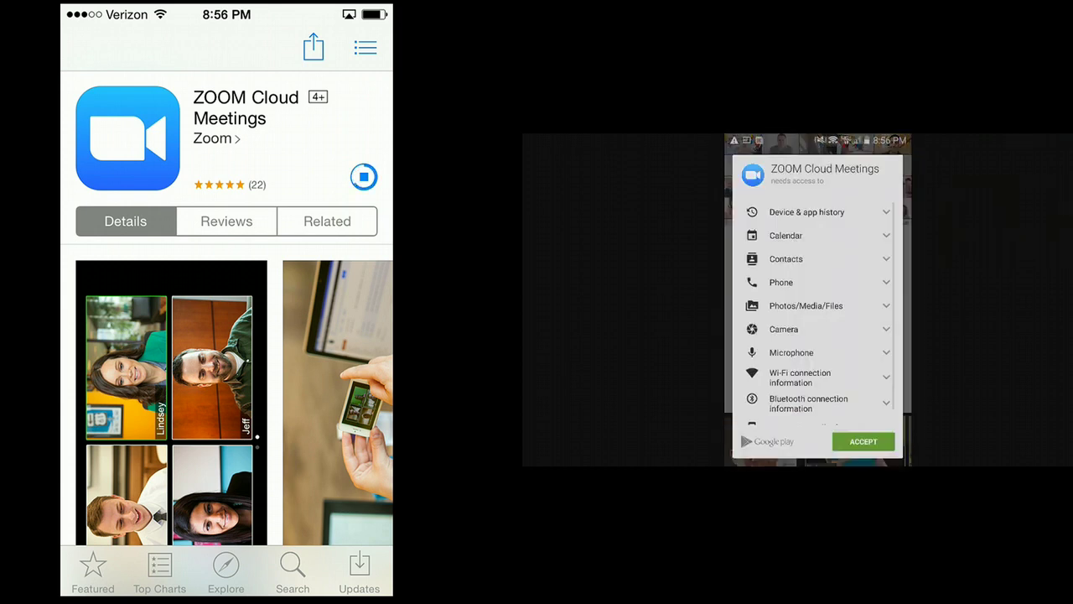
pyautogui.click(862, 441)
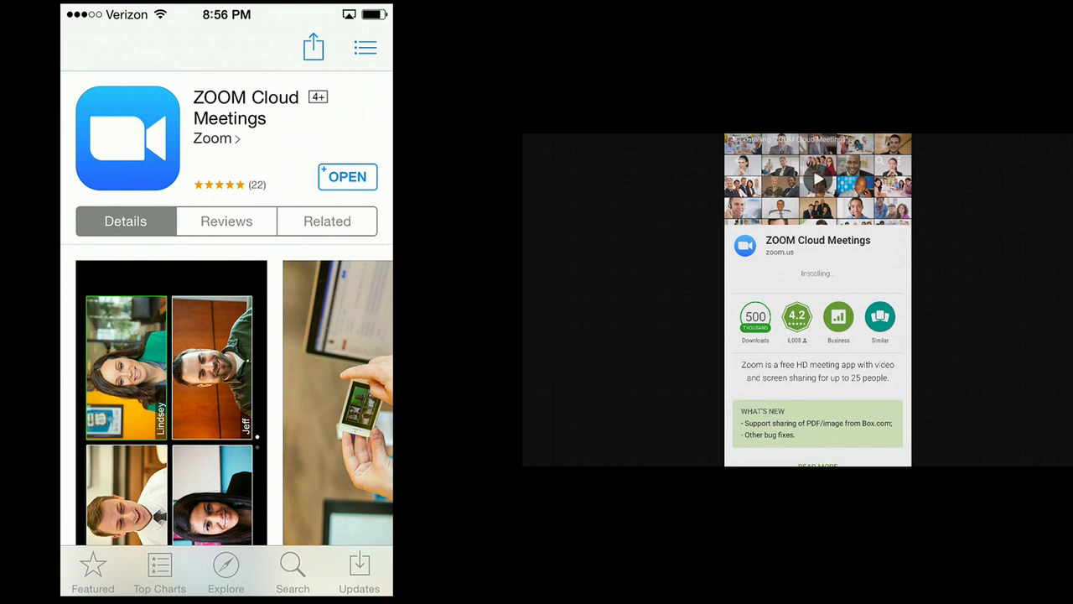
# Step: Reopen the invitation on both phones, follow the meeting link, and pick Zoom on Android
pyautogui.press('Home')
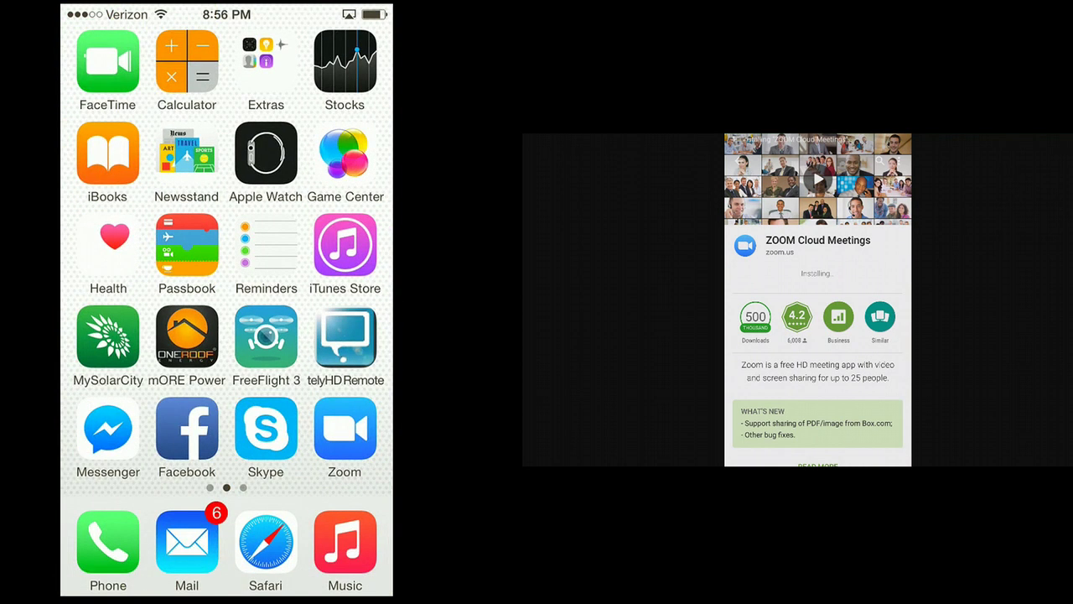
pyautogui.click(186, 540)
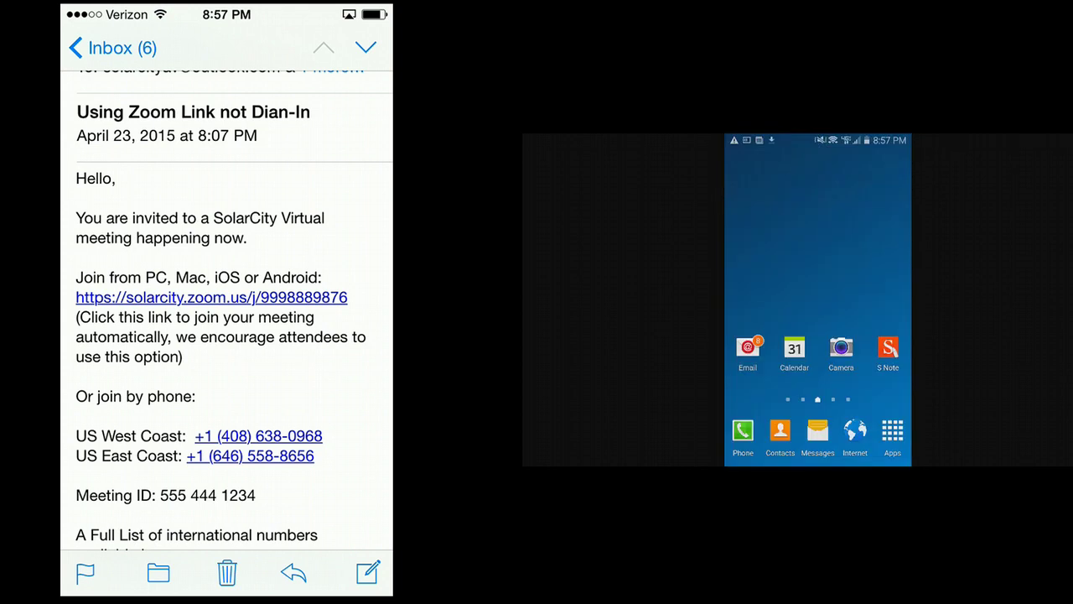
pyautogui.click(748, 346)
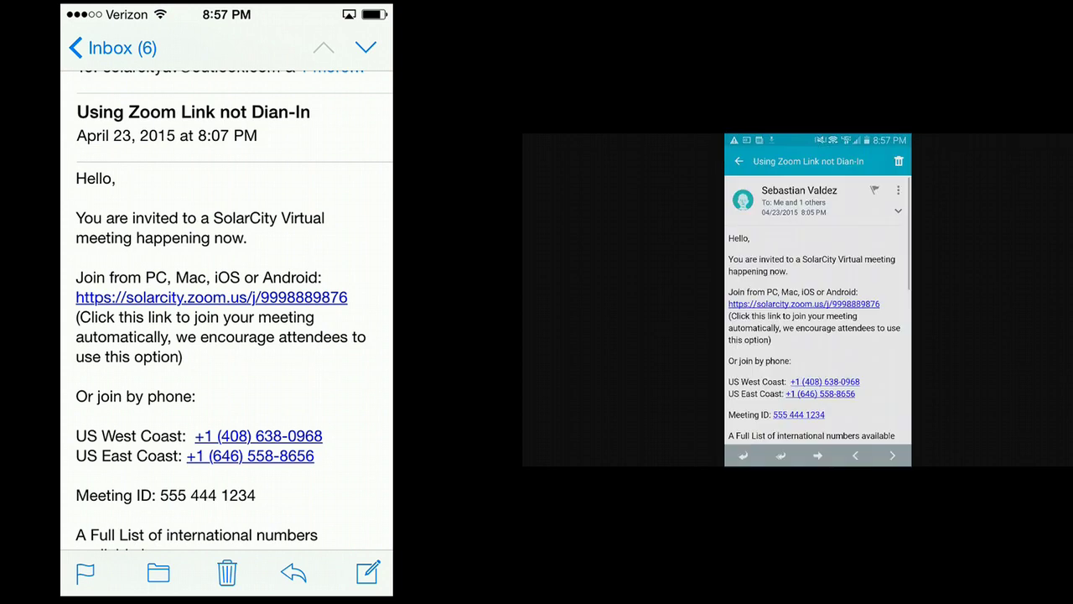
pyautogui.click(211, 297)
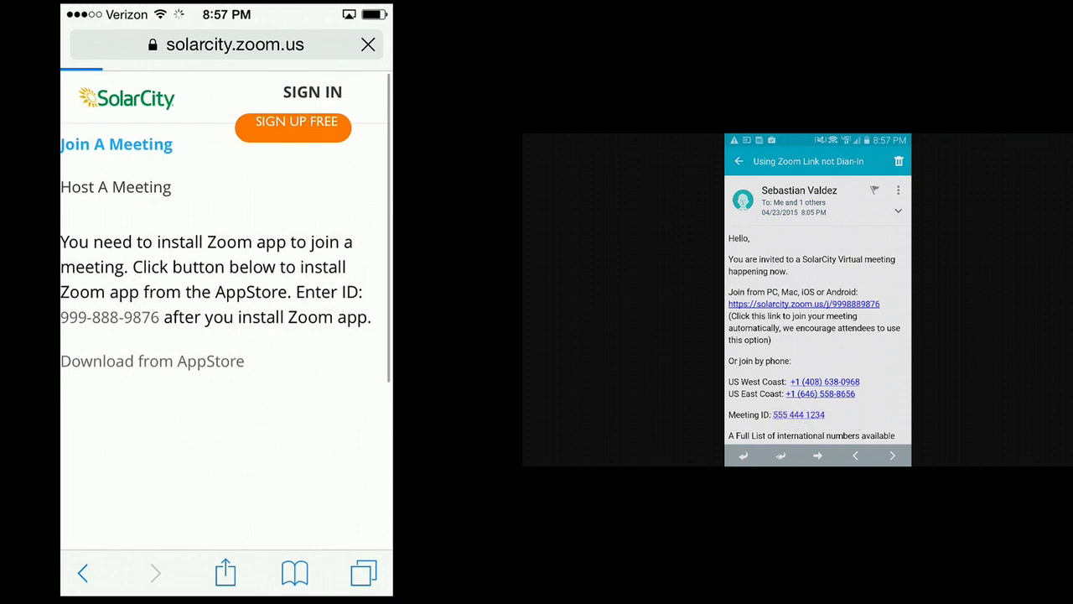
pyautogui.click(803, 303)
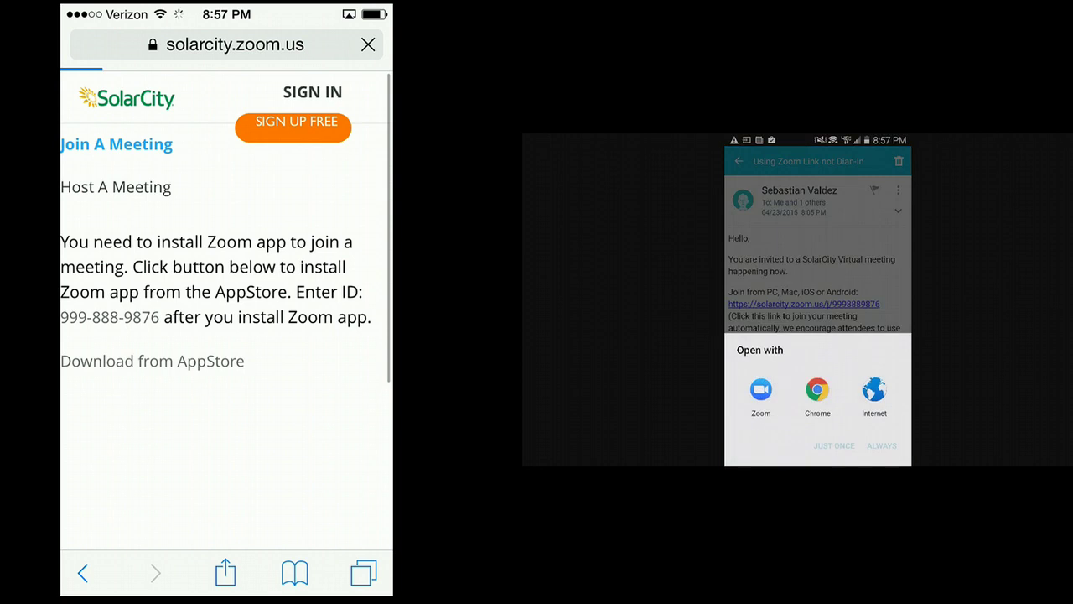
pyautogui.click(761, 396)
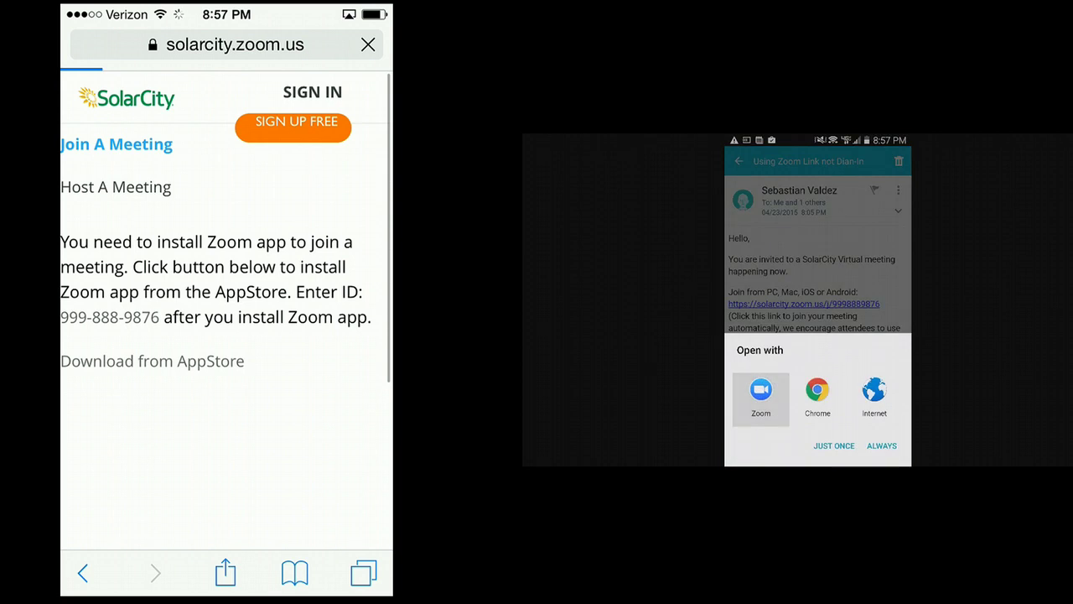
# Step: Set Zoom as the default for meeting links on Android and dismiss the Clear defaults notice
pyautogui.click(881, 445)
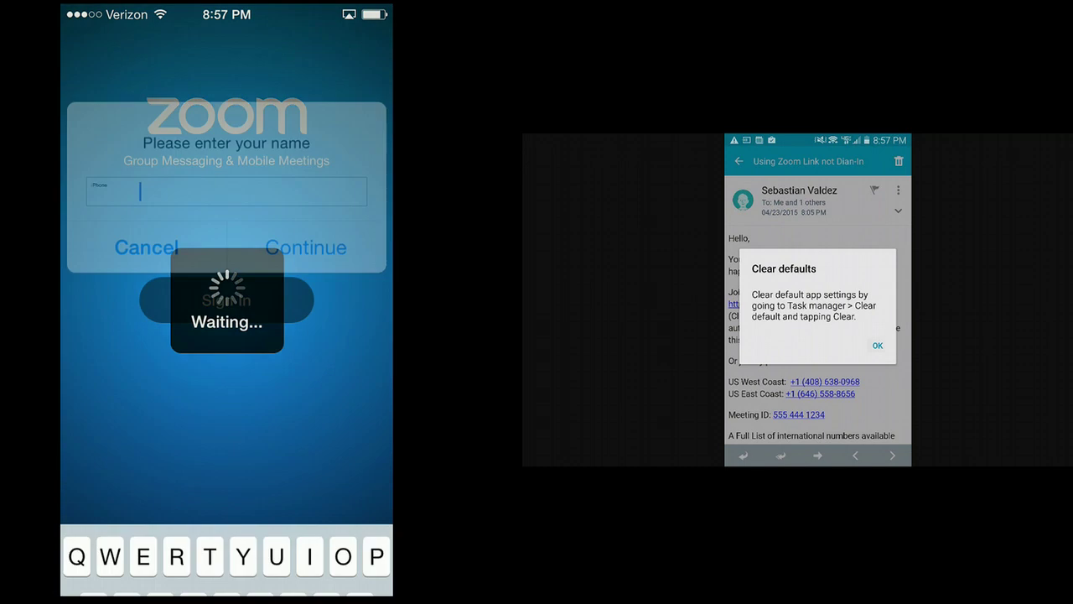
pyautogui.click(877, 345)
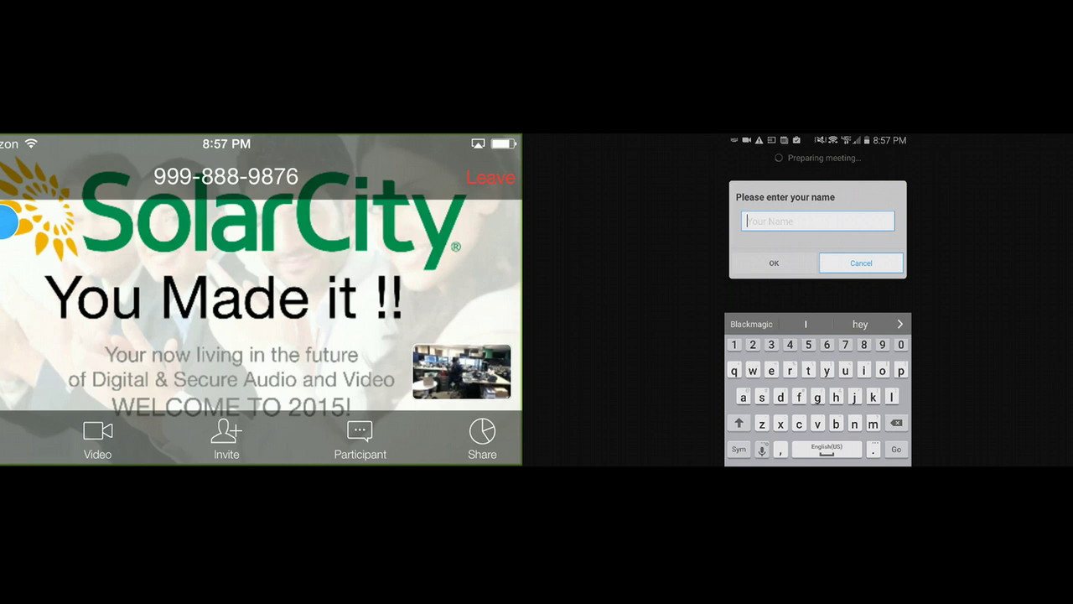
pyautogui.click(5, 222)
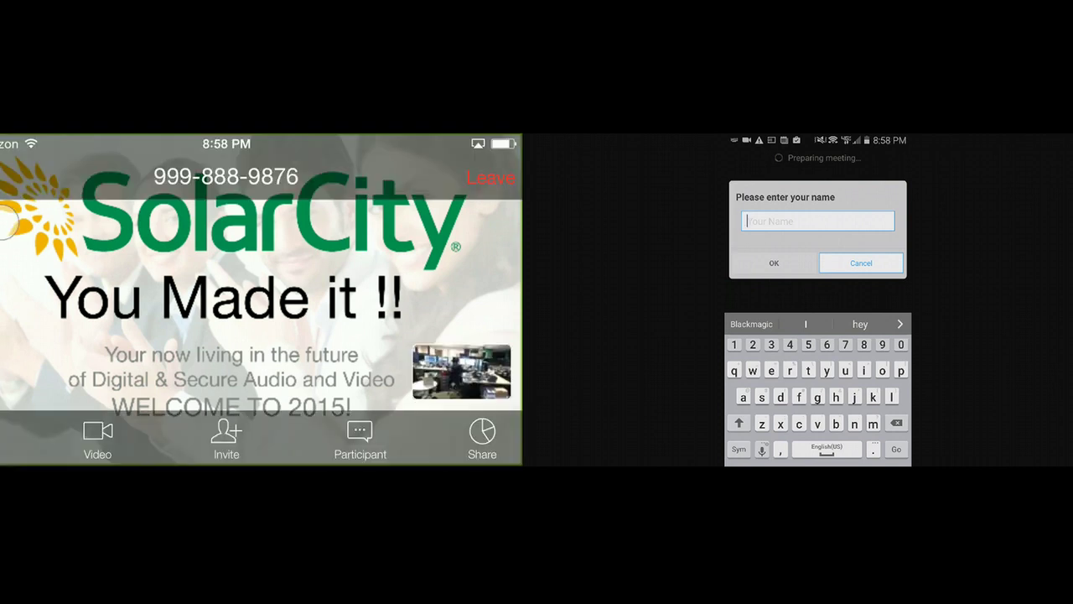
pyautogui.click(7, 220)
pyautogui.click(7, 221)
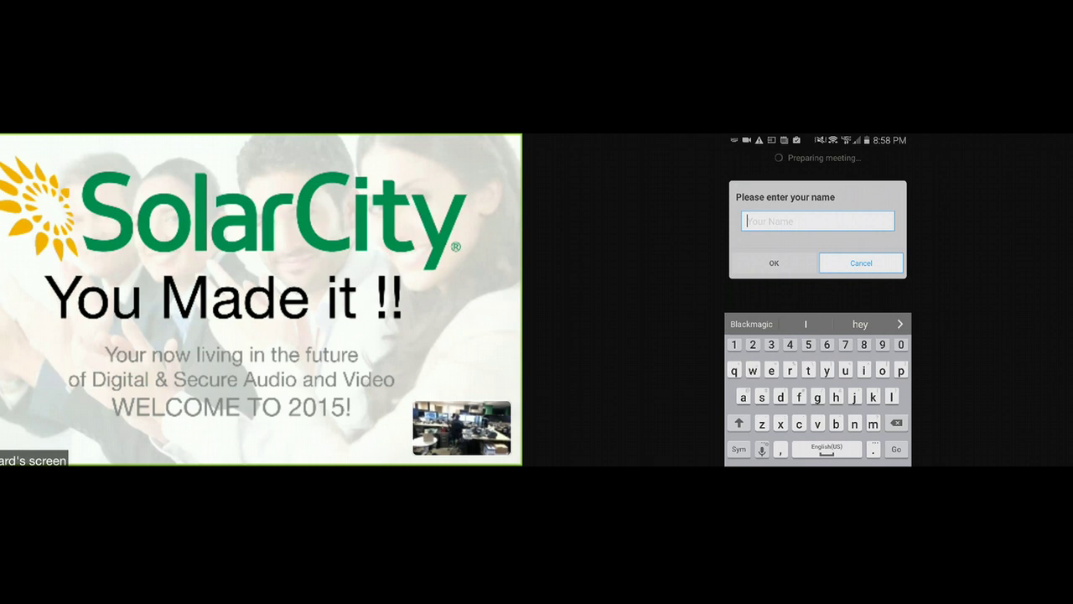
# Step: Join the meeting on Android with the name 'Droid' and connect via Call via Device Audio
pyautogui.write('Droi')
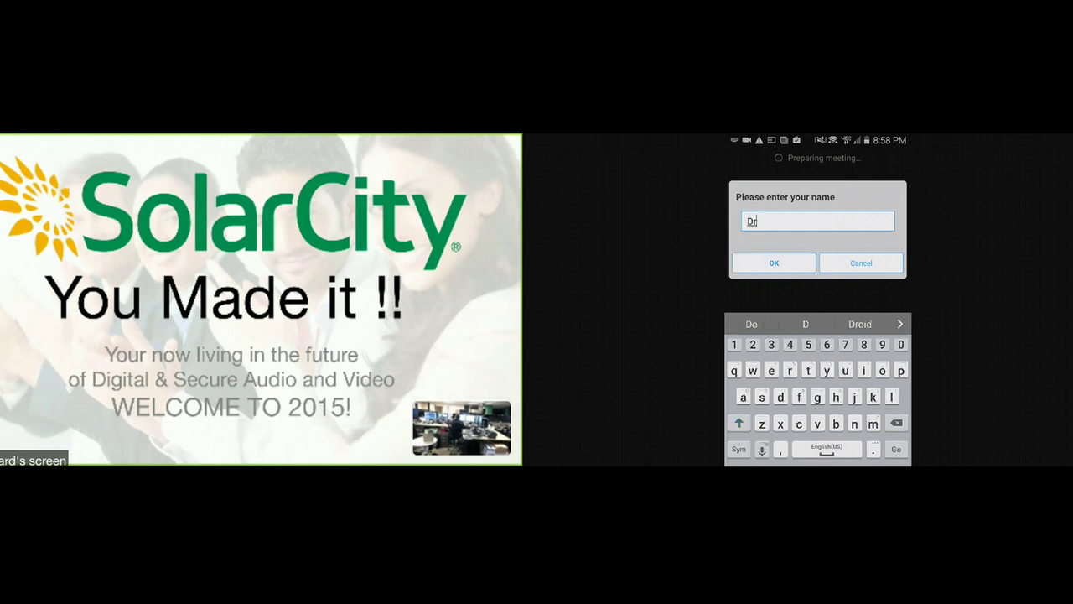
pyautogui.write('d')
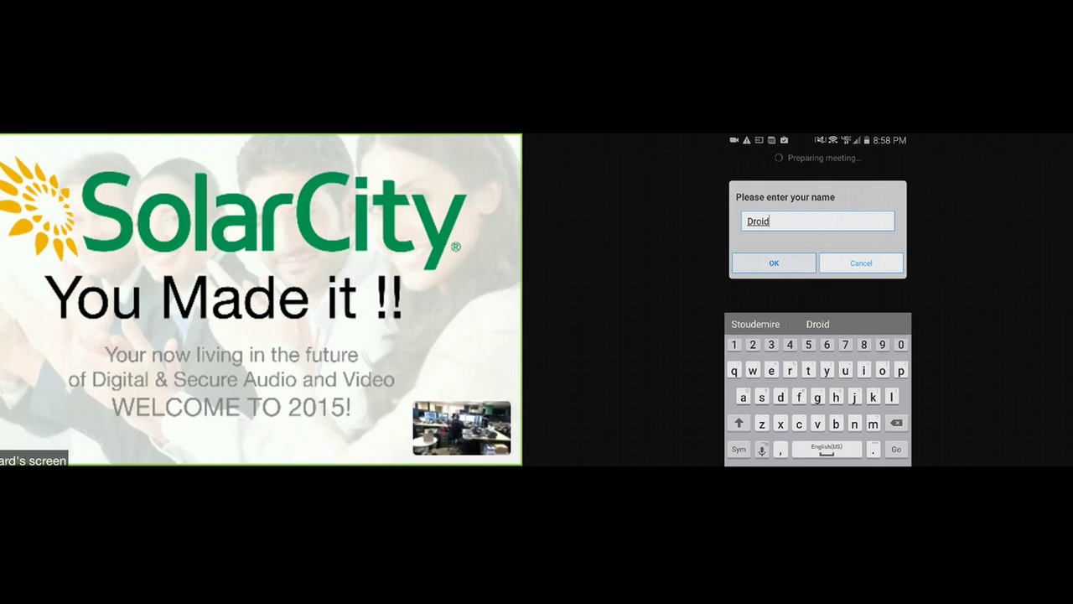
pyautogui.press('Return')
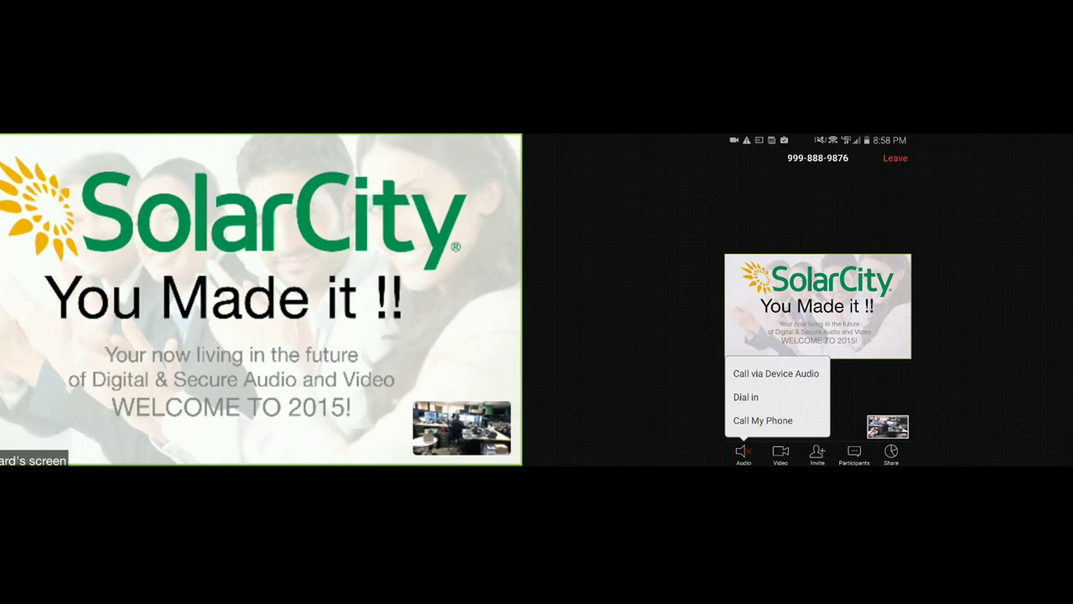
pyautogui.click(776, 373)
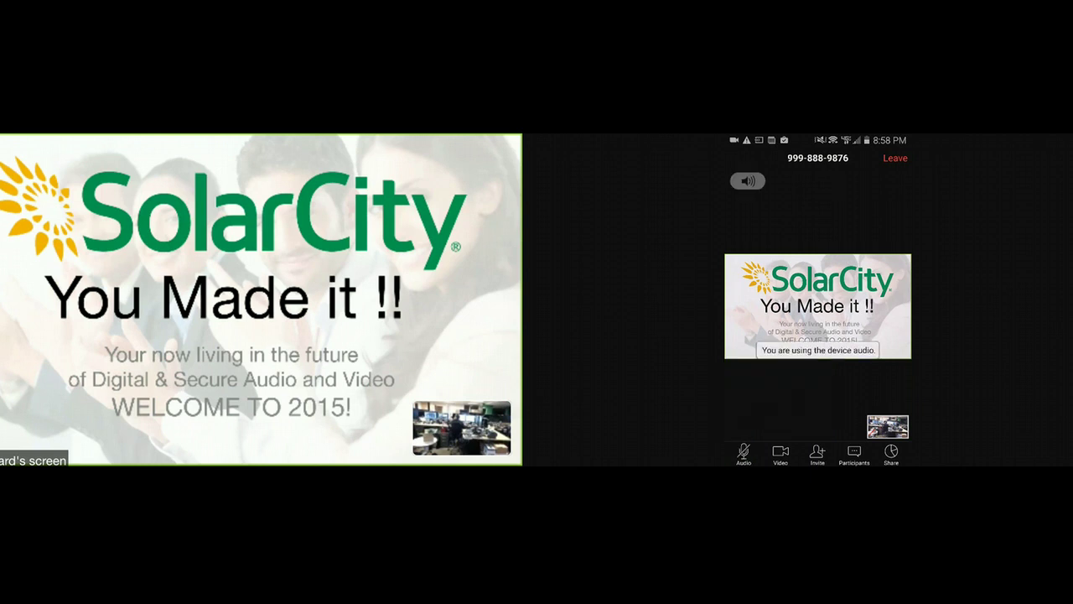